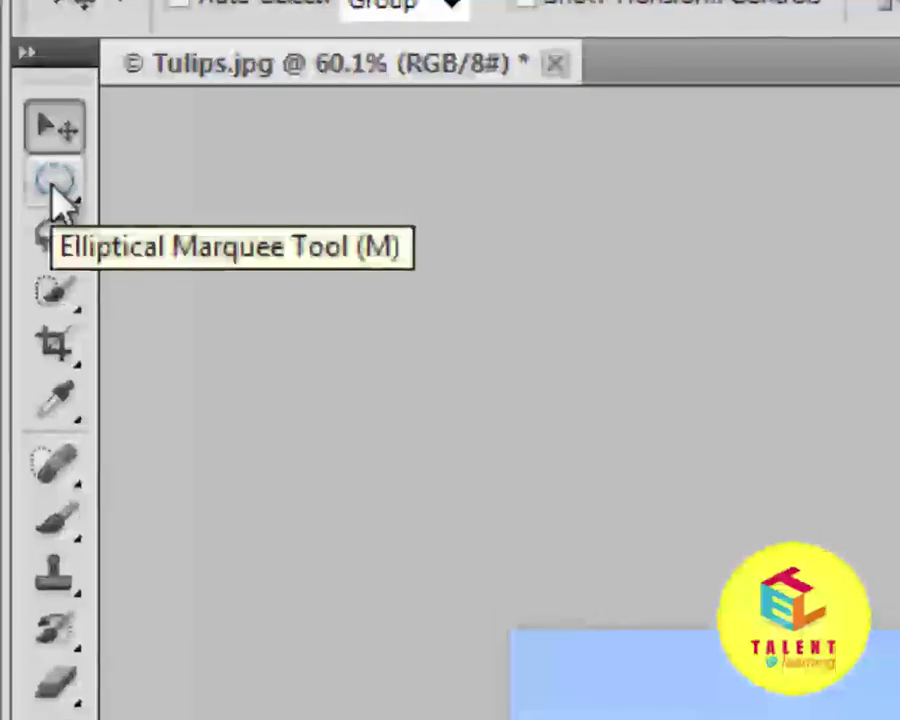
Step: Switch the marquee tool to the Elliptical Marquee Tool from its flyout
{"action": "left_click", "coordinate": [54, 190]}
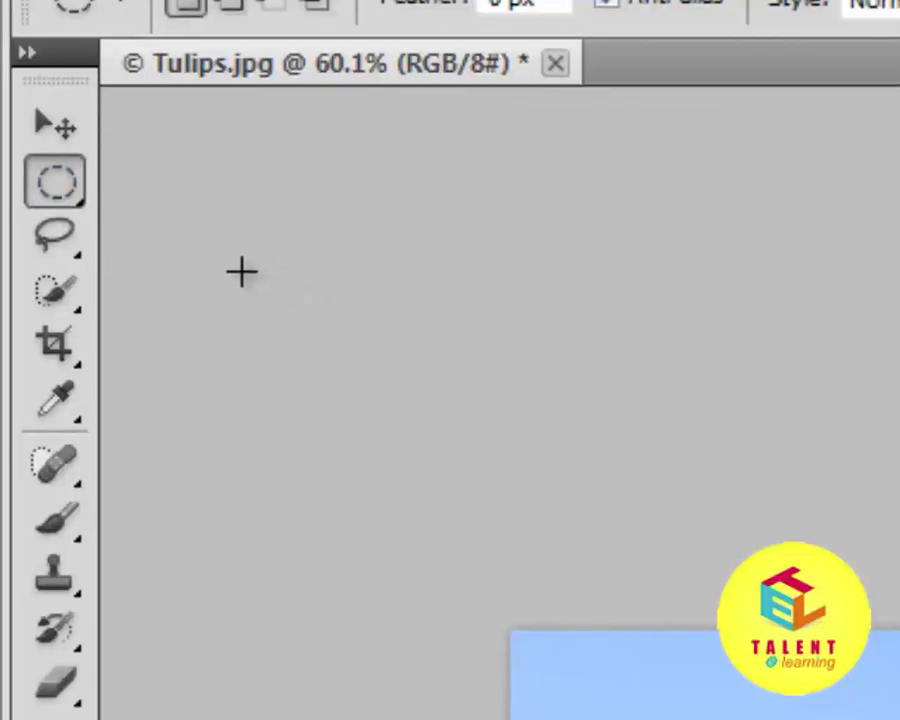
{"action": "right_click", "coordinate": [54, 192]}
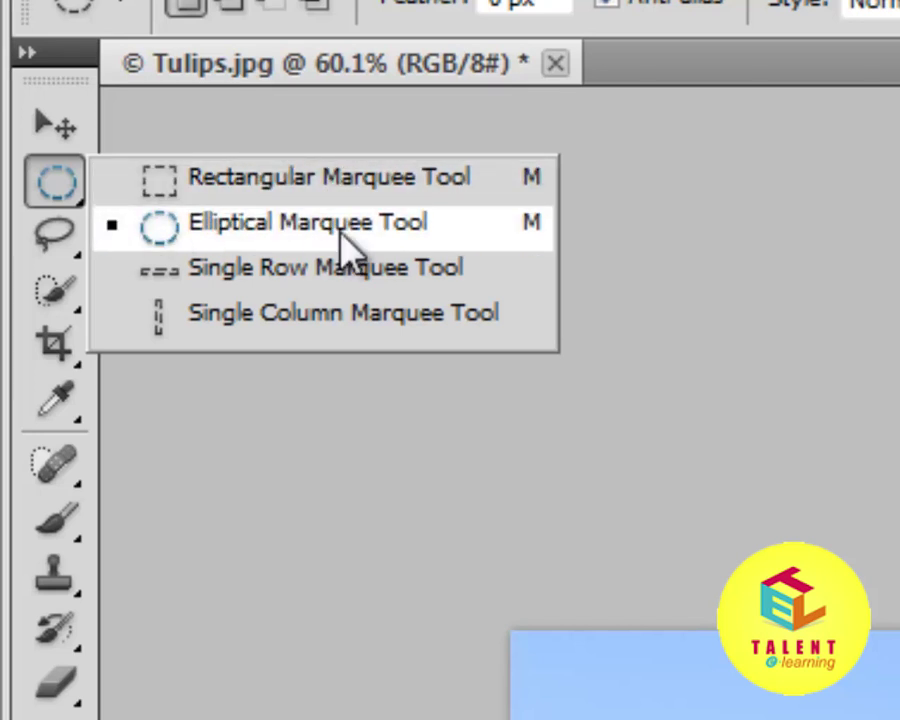
{"action": "left_click", "coordinate": [356, 230]}
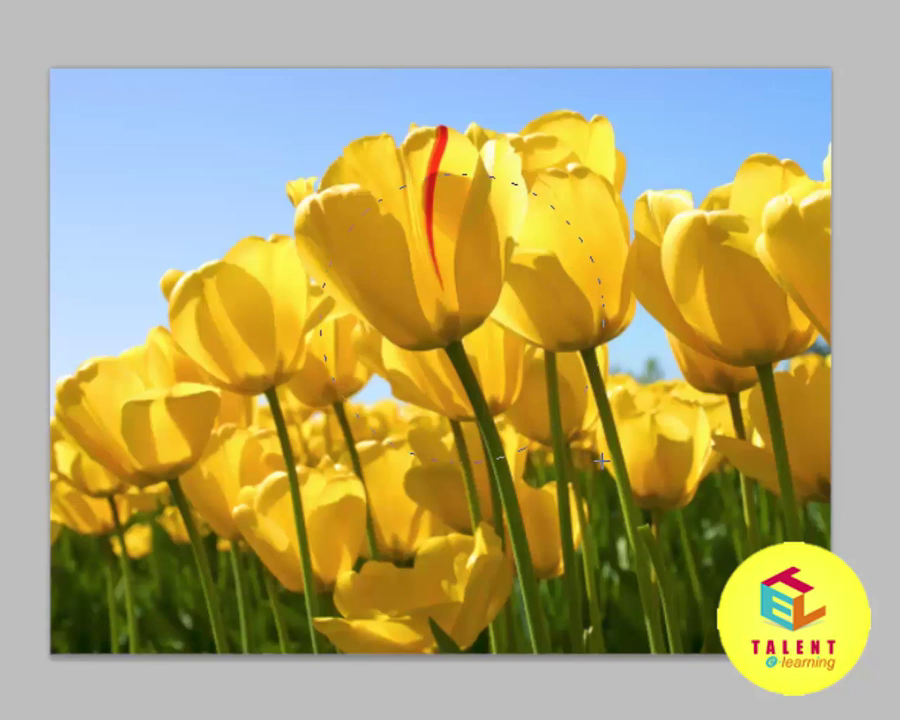
Step: Select the red-streaked tulip with a circle and drag the cut-out toward the lower left
{"action": "left_click_drag", "start_coordinate": [601, 460], "coordinate": [601, 460]}
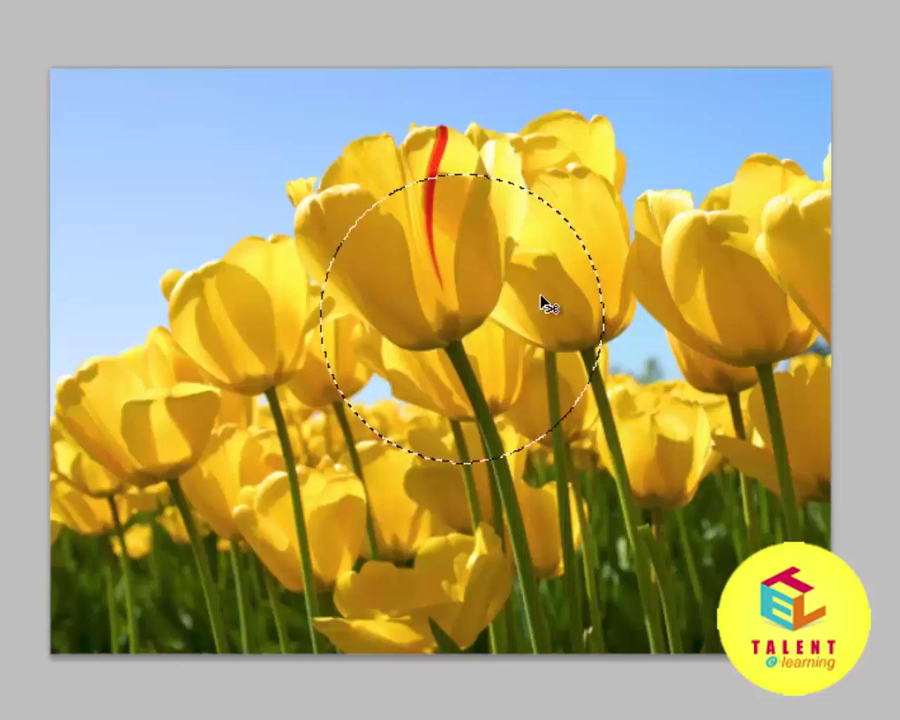
{"action": "left_click", "coordinate": [460, 288]}
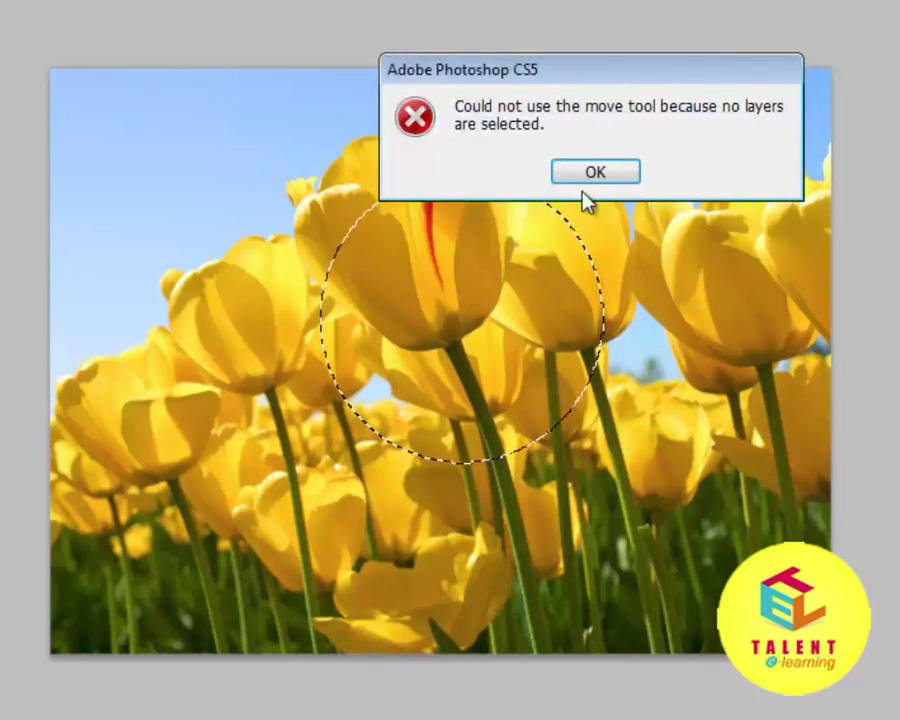
{"action": "left_click", "coordinate": [614, 176]}
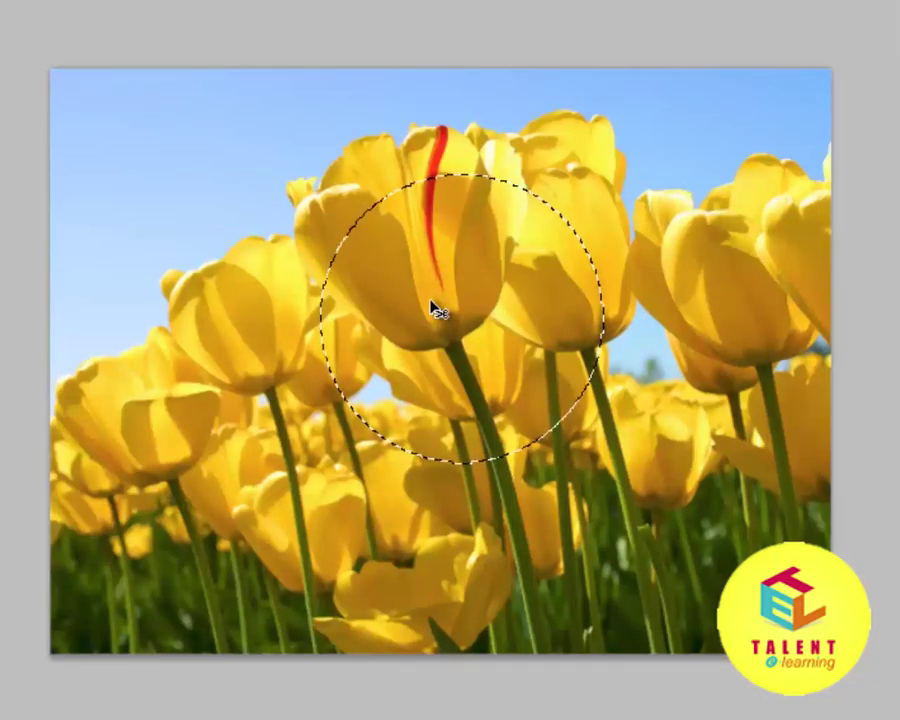
{"action": "left_click_drag", "start_coordinate": [430, 305], "coordinate": [175, 457]}
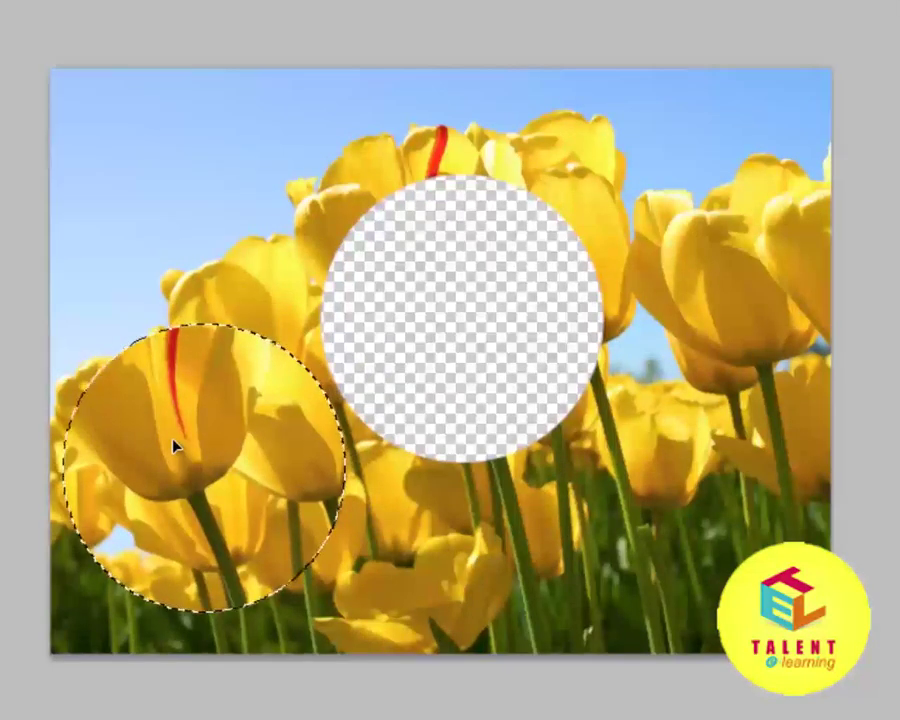
Step: Undo the trial move so the tulip circle returns to its original spot
{"action": "key", "text": "ctrl+z"}
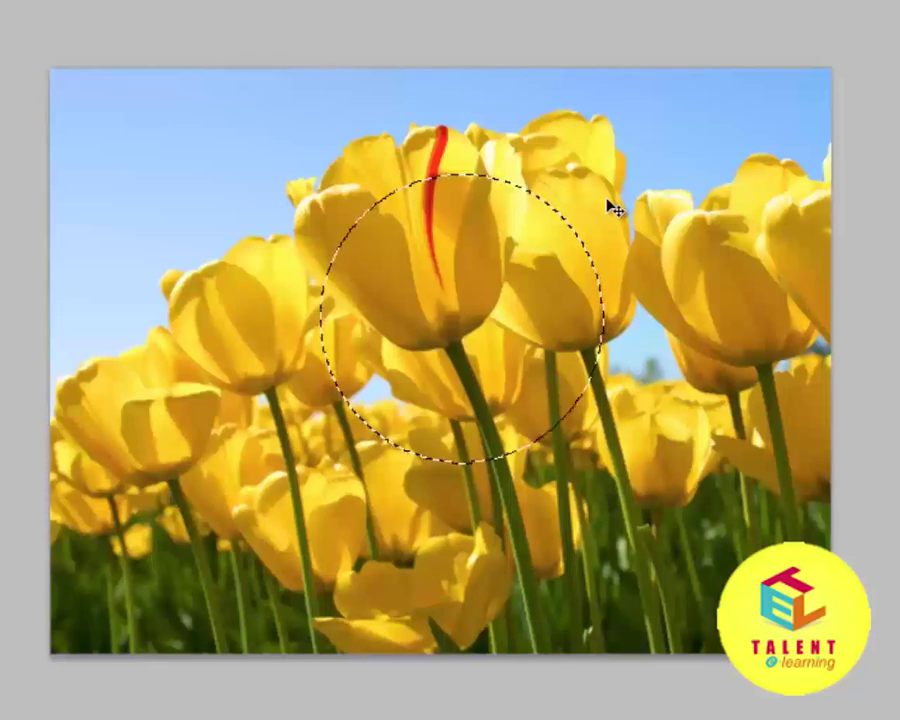
{"action": "key", "text": "alt+e"}
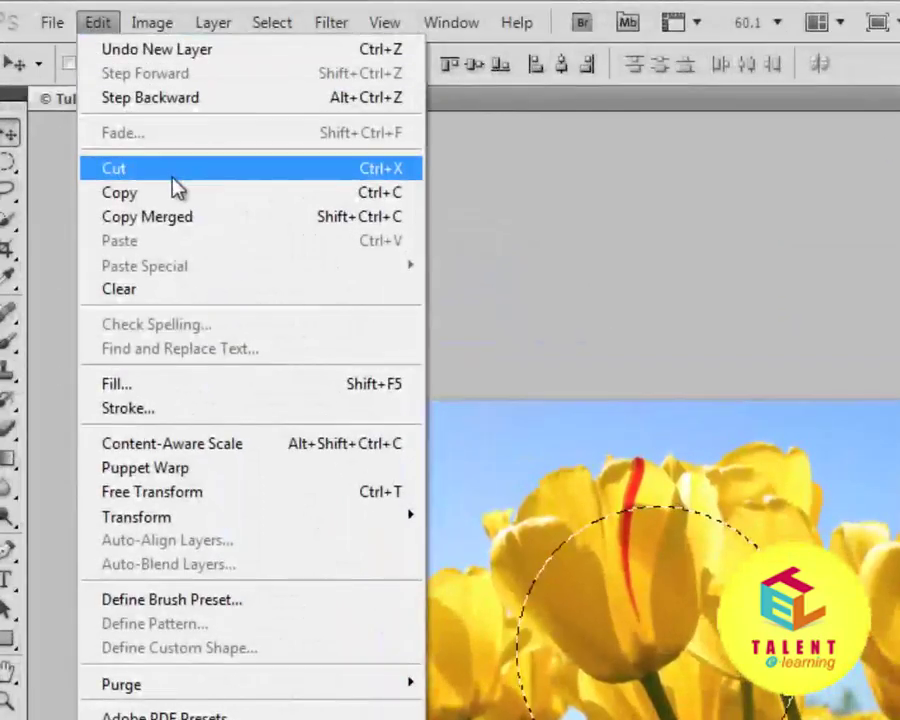
Step: Cut the circular tulip selection out and fill the canvas with solid blue
{"action": "left_click", "coordinate": [176, 168]}
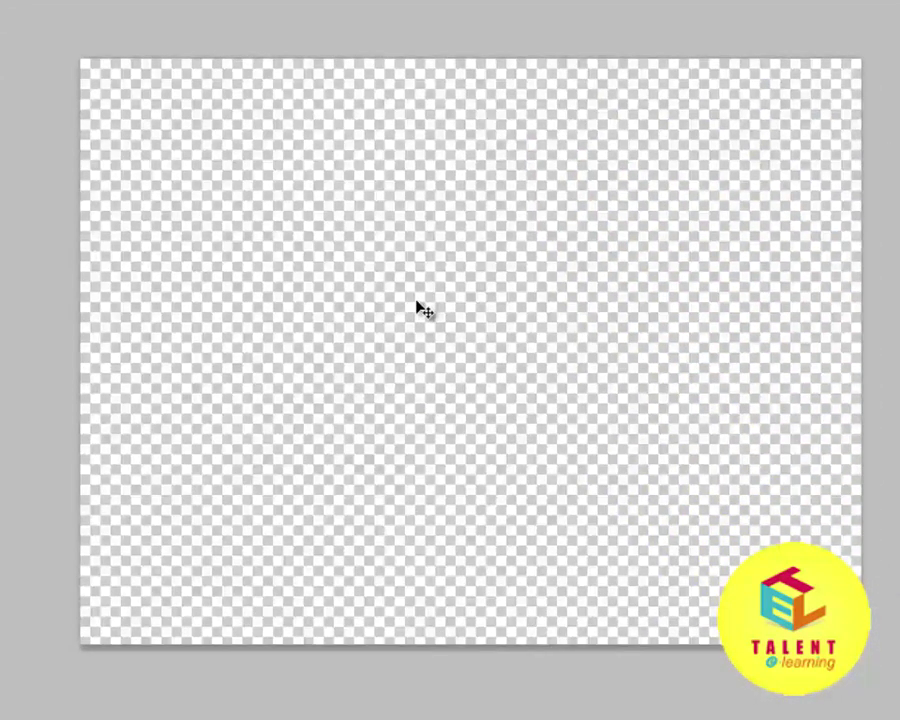
{"action": "key", "text": "alt+BackSpace"}
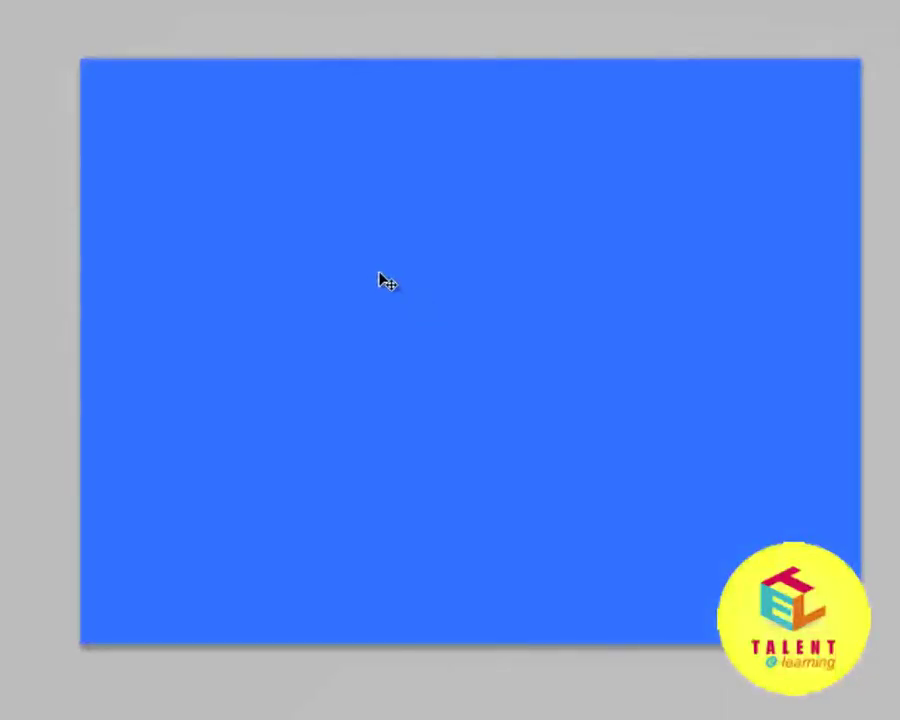
{"action": "right_click", "coordinate": [400, 174]}
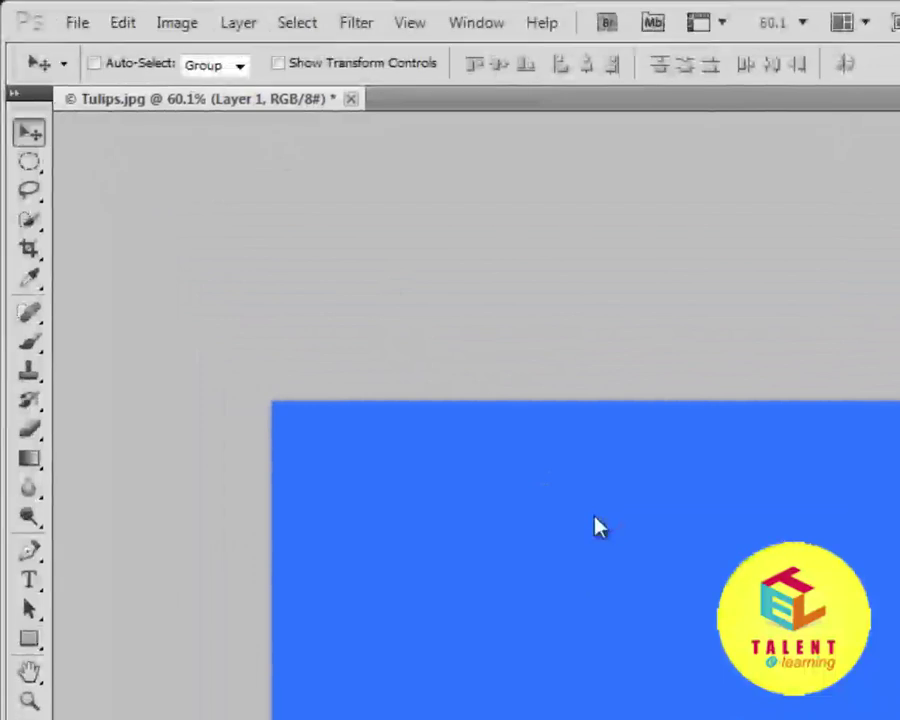
{"action": "key", "text": "Escape"}
Step: Paste the cut tulip circle onto the blue canvas and nudge it slightly higher
{"action": "left_click", "coordinate": [124, 22]}
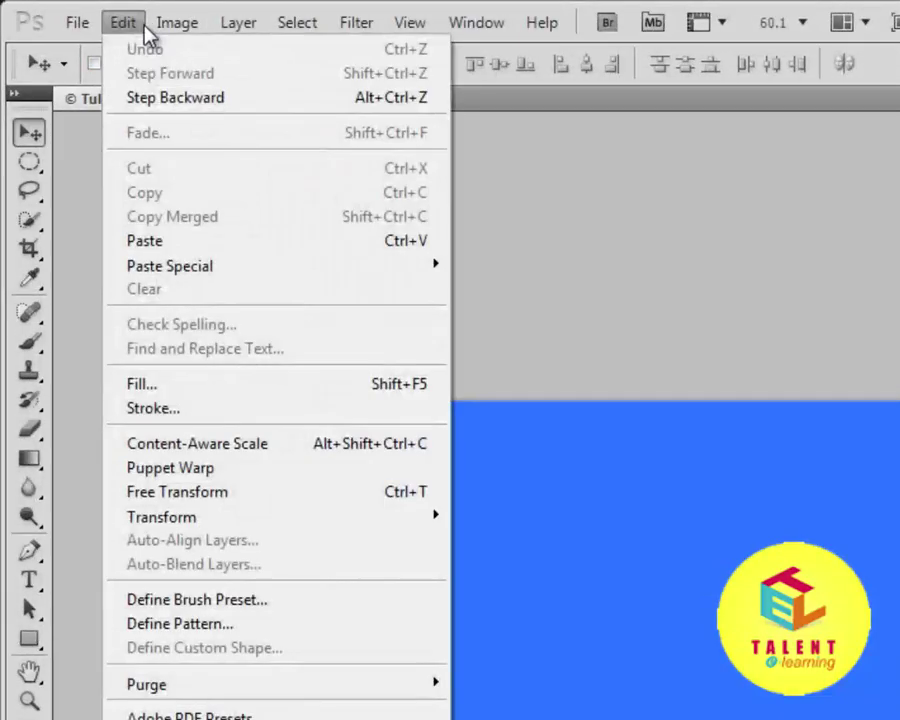
{"action": "left_click", "coordinate": [189, 255]}
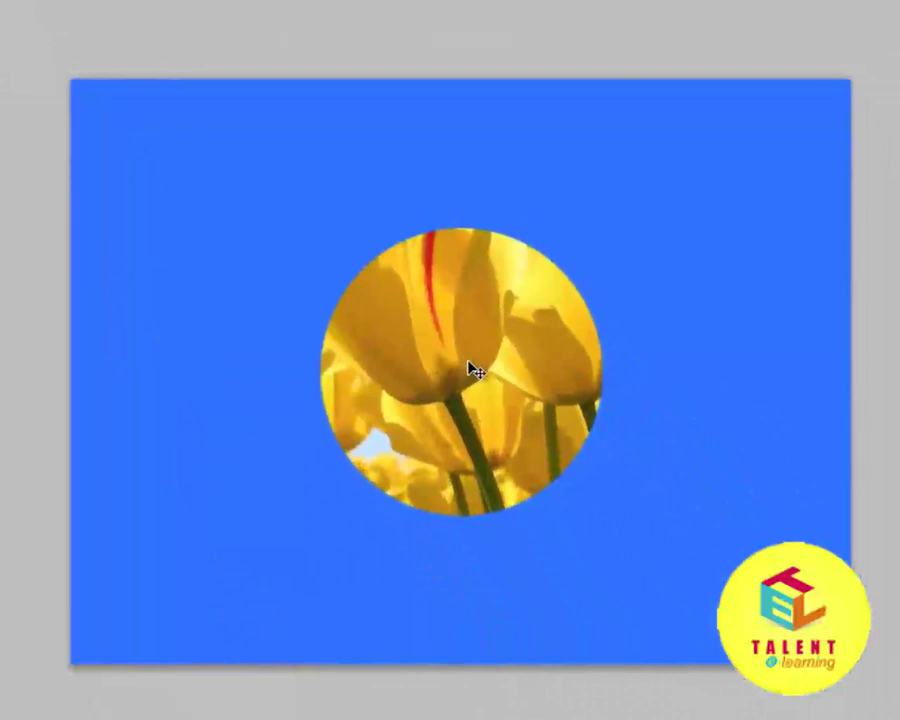
{"action": "left_click_drag", "start_coordinate": [462, 375], "coordinate": [480, 358]}
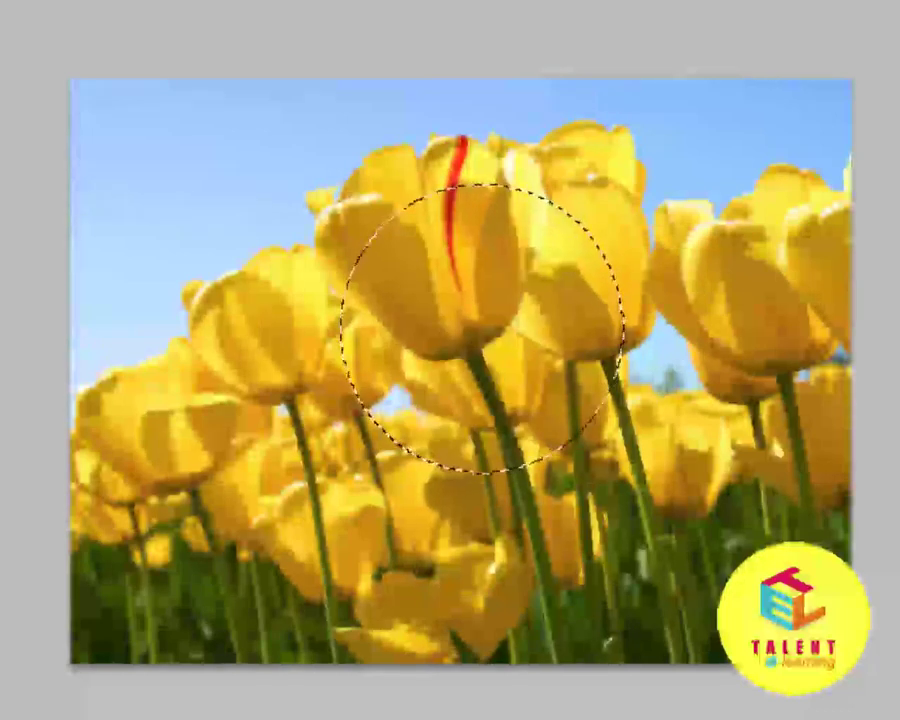
Step: Copy the circular tulip selection and paste it as a new Layer 1
{"action": "left_click", "coordinate": [451, 297]}
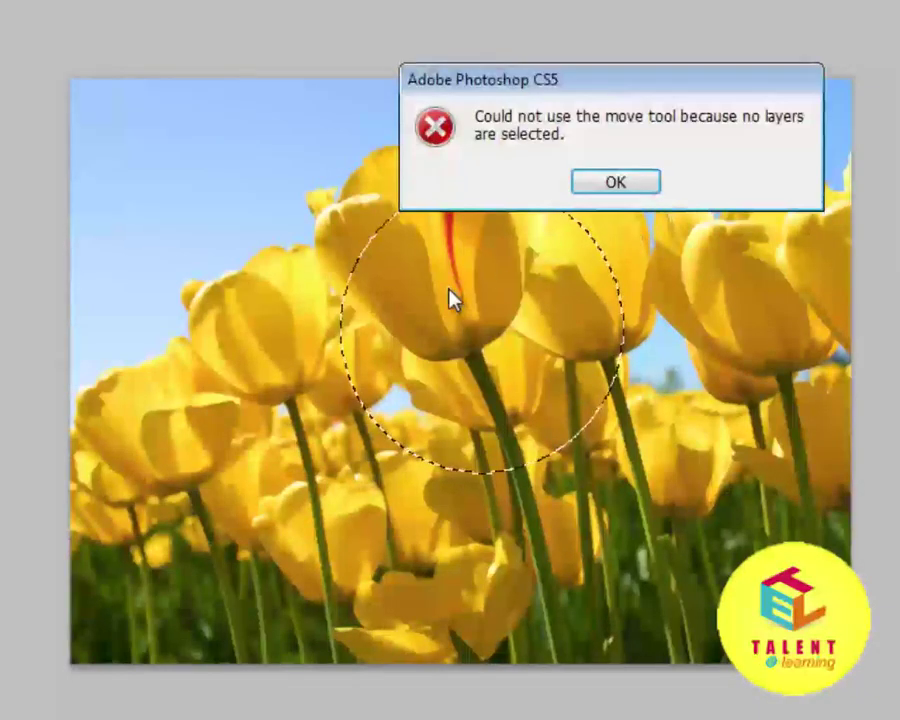
{"action": "left_click", "coordinate": [635, 183]}
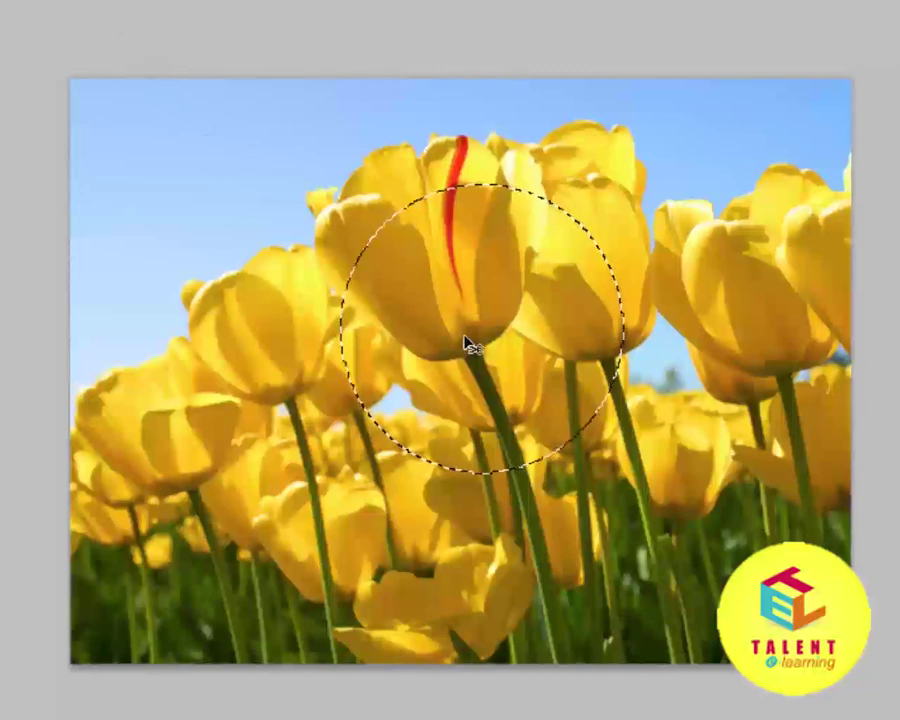
{"action": "left_click", "coordinate": [143, 33]}
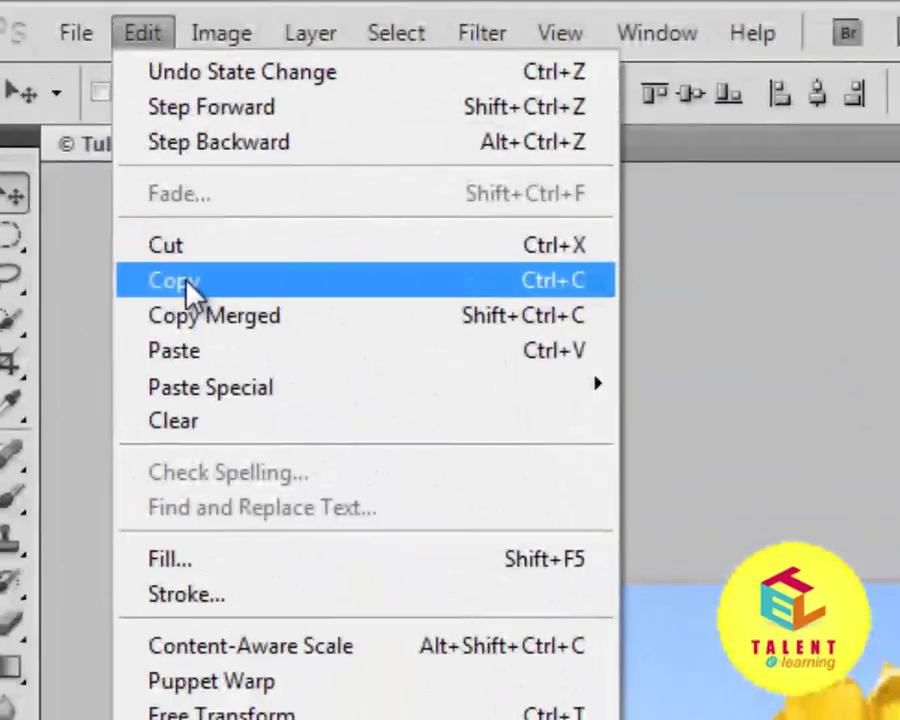
{"action": "left_click", "coordinate": [194, 288]}
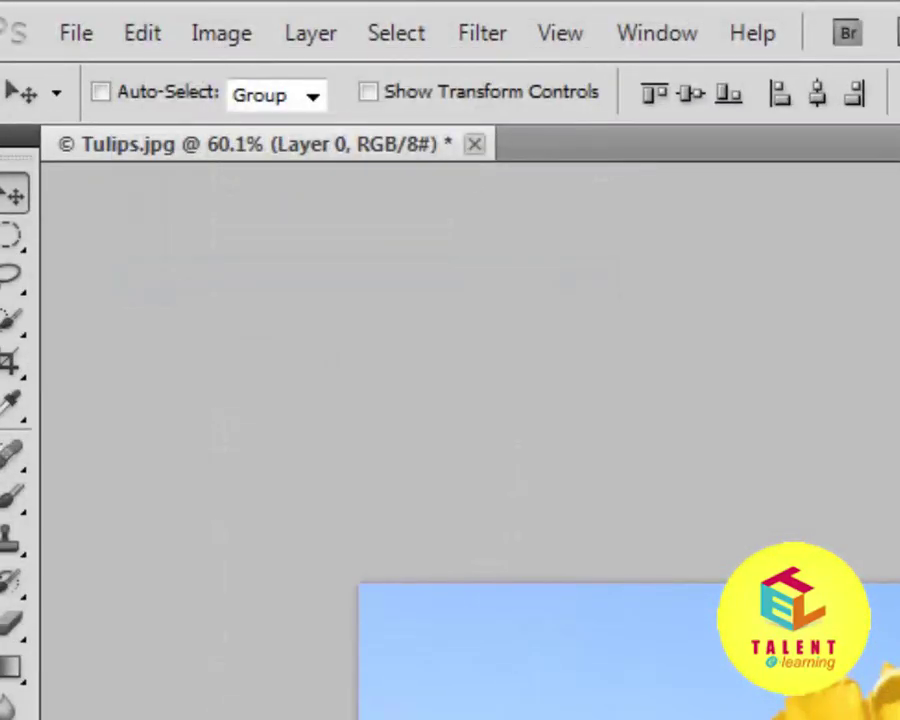
{"action": "left_click", "coordinate": [150, 32]}
{"action": "left_click", "coordinate": [222, 354]}
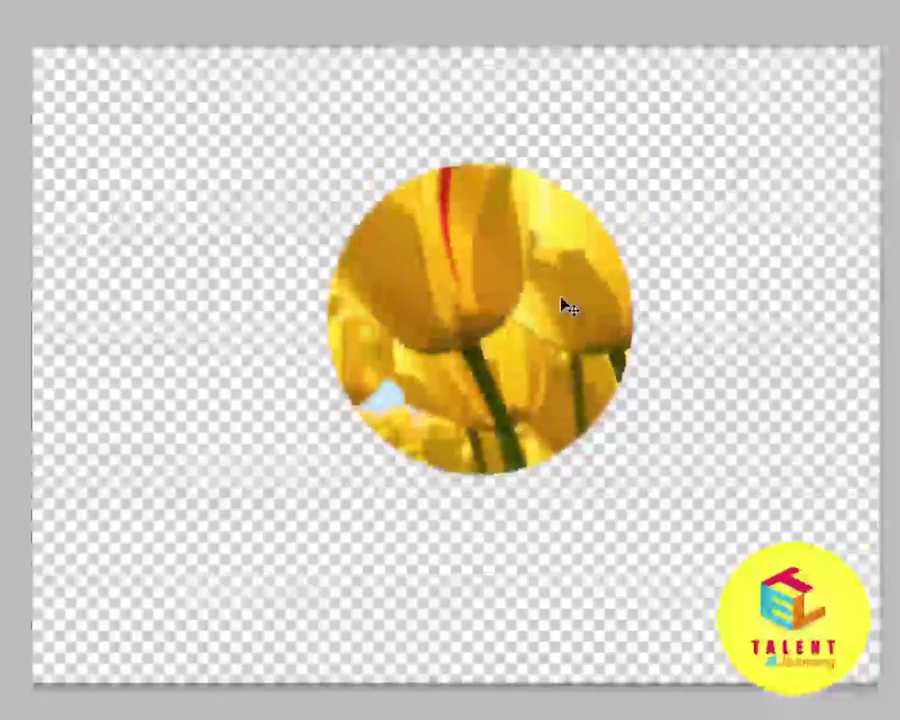
Step: Move the pasted tulip circle around, delete Layer 1, then undo to restore the photo
{"action": "left_click_drag", "start_coordinate": [456, 280], "coordinate": [383, 235]}
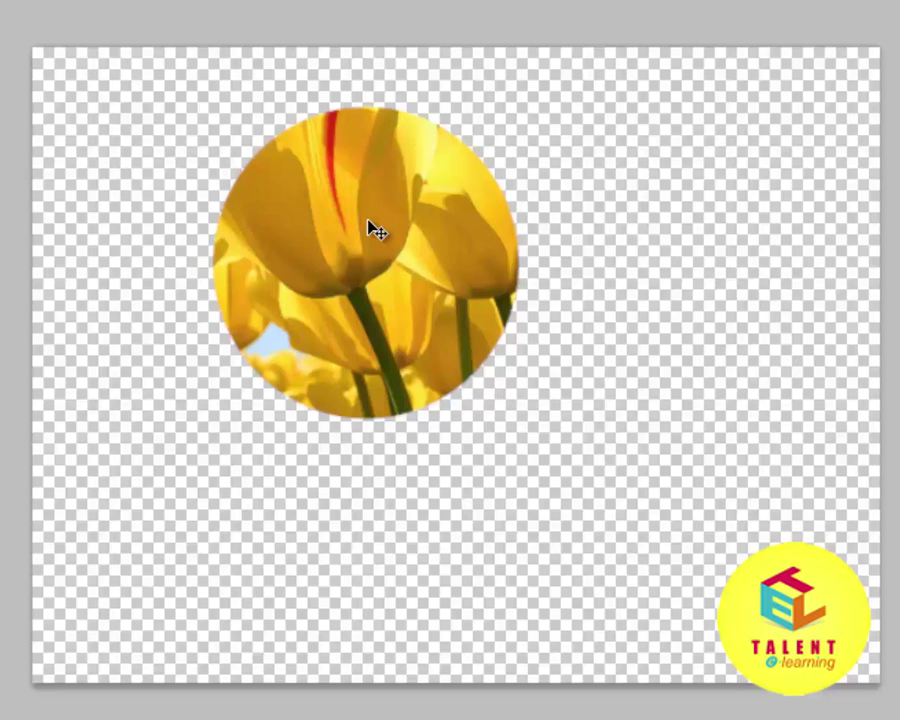
{"action": "left_click_drag", "start_coordinate": [367, 221], "coordinate": [438, 322]}
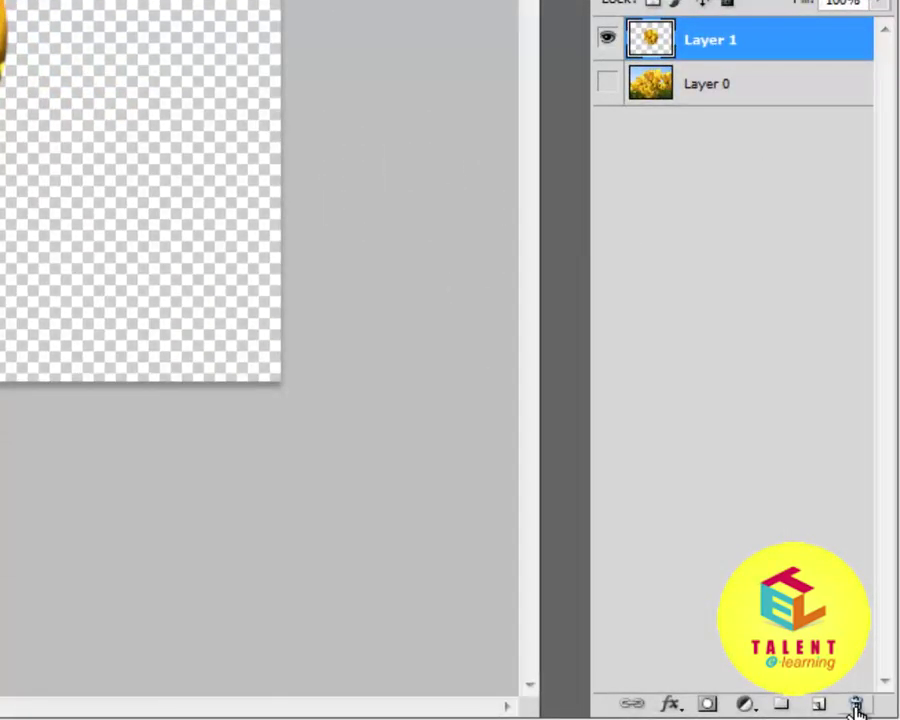
{"action": "left_click", "coordinate": [857, 706]}
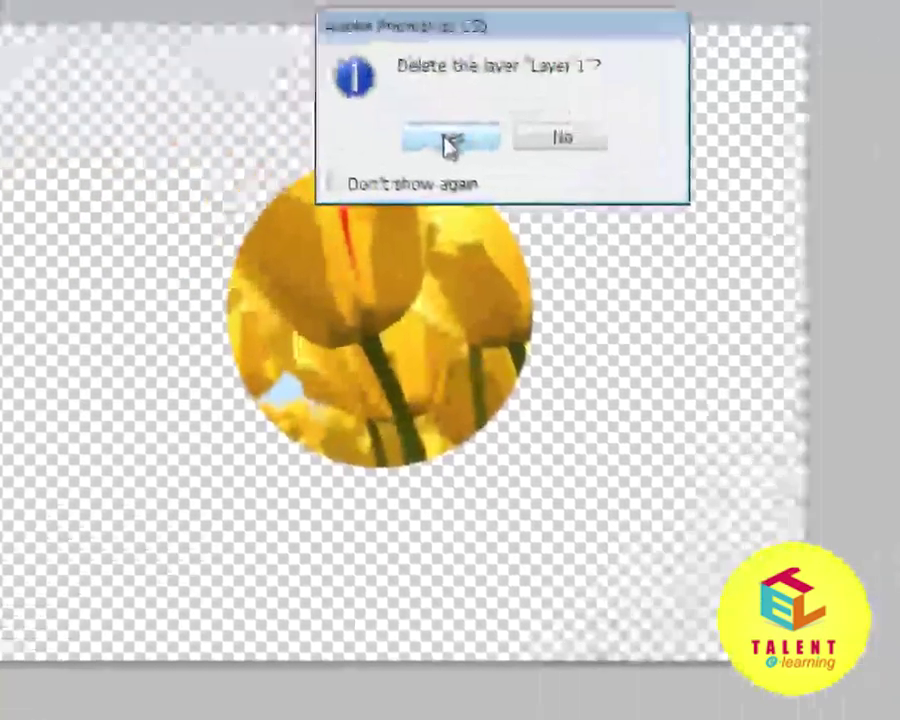
{"action": "left_click", "coordinate": [452, 141]}
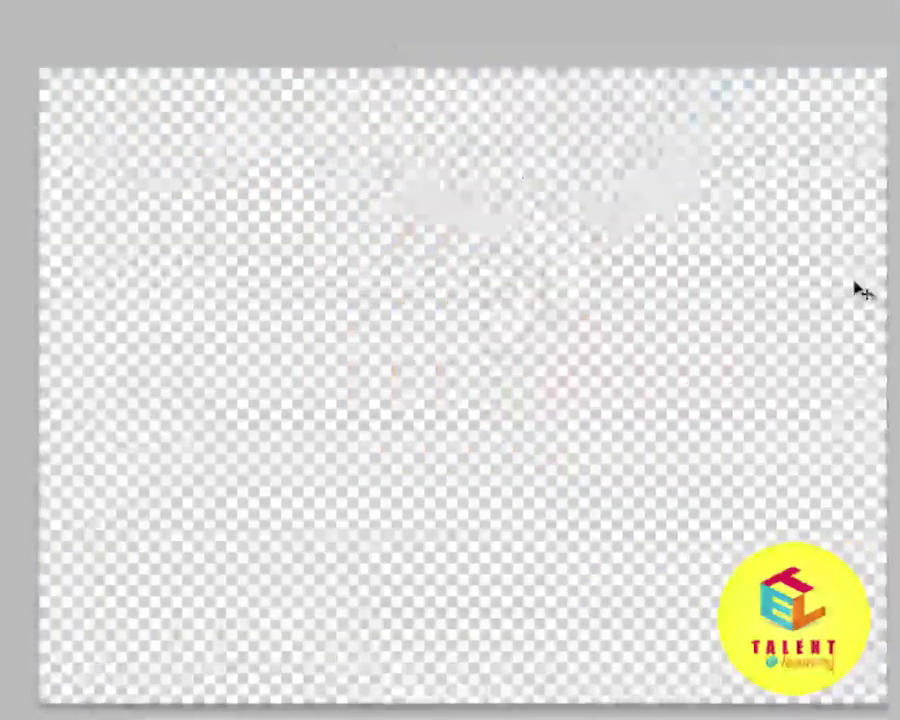
{"action": "key", "text": "ctrl+z"}
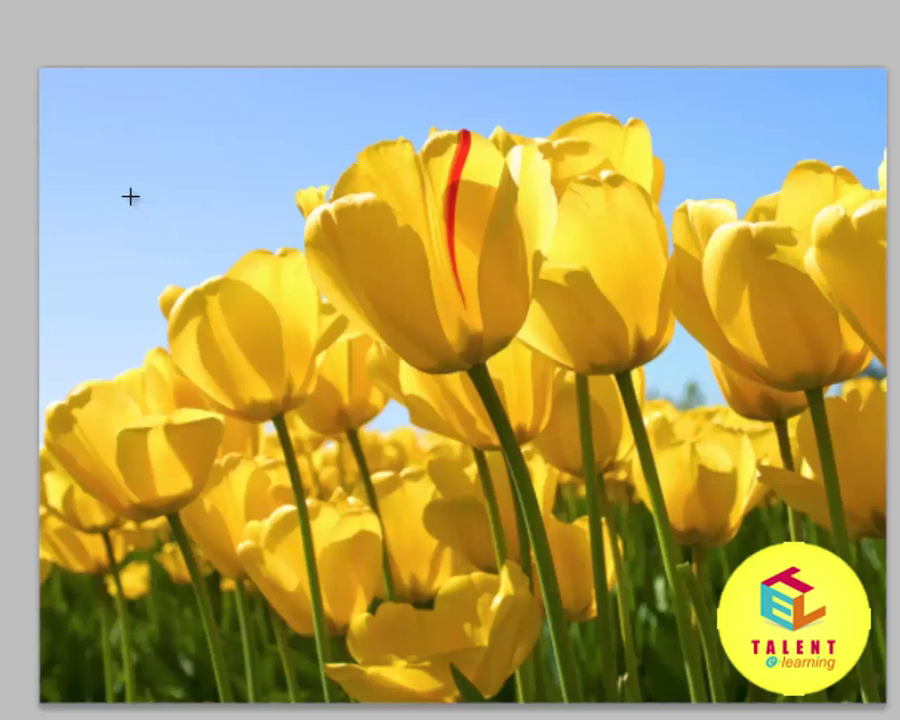
Step: Replace a trial wide ellipse with a perfect circle around the red-streaked tulip
{"action": "left_click_drag", "start_coordinate": [733, 284], "coordinate": [852, 406]}
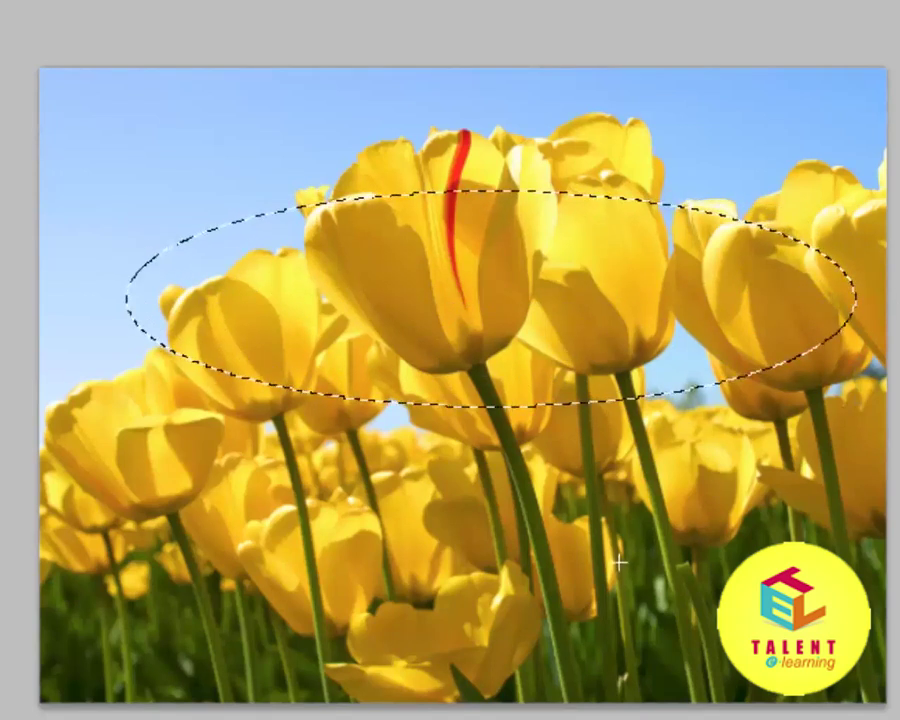
{"action": "left_click", "coordinate": [674, 525]}
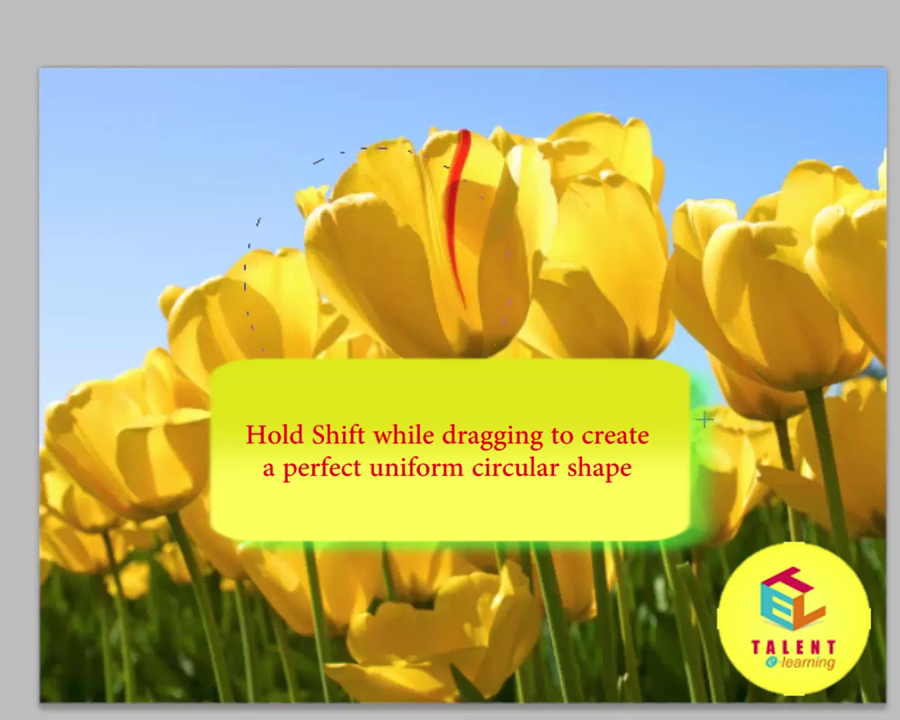
{"action": "left_click_drag", "start_coordinate": [700, 590], "coordinate": [893, 585]}
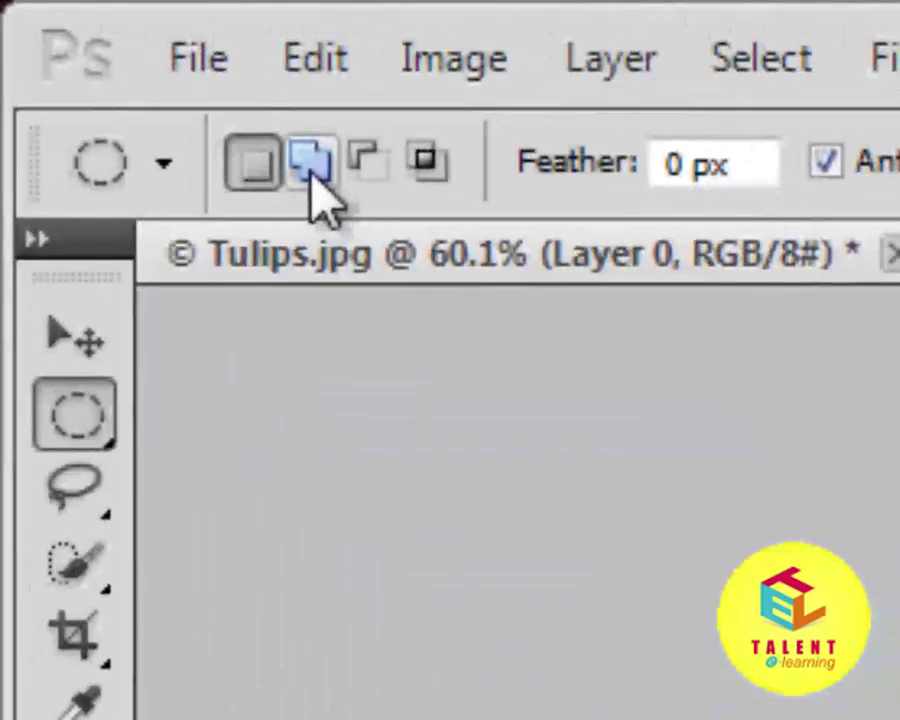
Step: Use Add to selection to merge a small circle onto the selection's upper left
{"action": "left_click", "coordinate": [312, 163]}
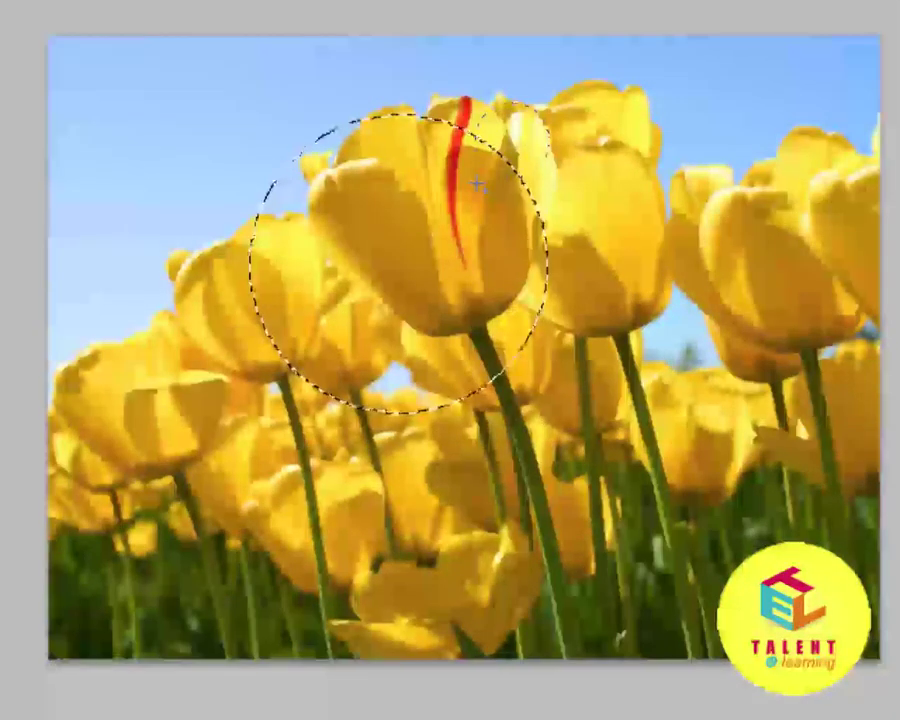
{"action": "left_click_drag", "start_coordinate": [231, 129], "coordinate": [304, 172]}
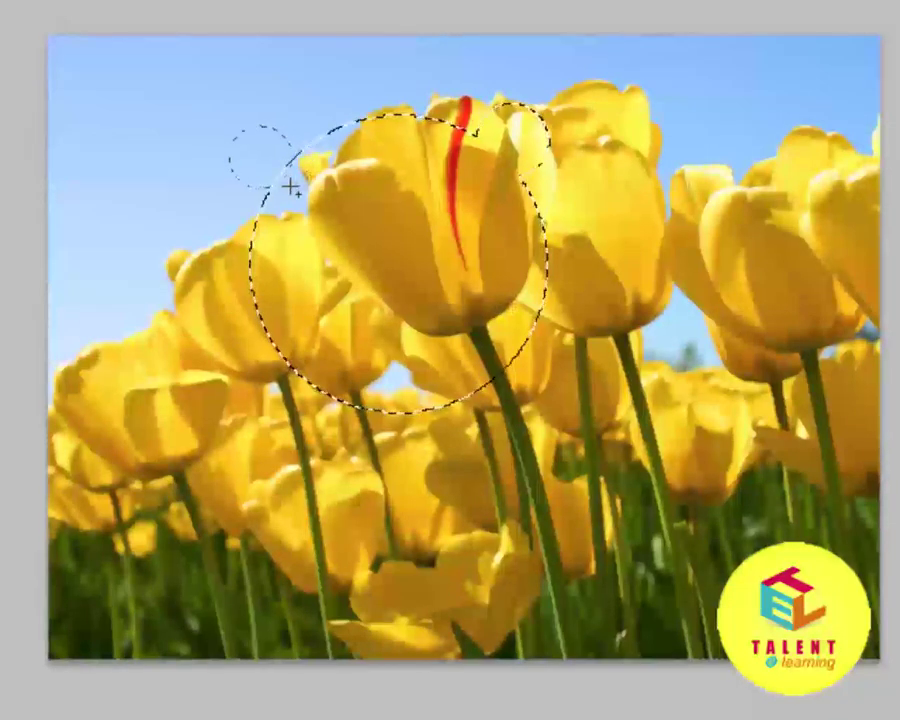
{"action": "left_click_drag", "start_coordinate": [238, 146], "coordinate": [307, 190]}
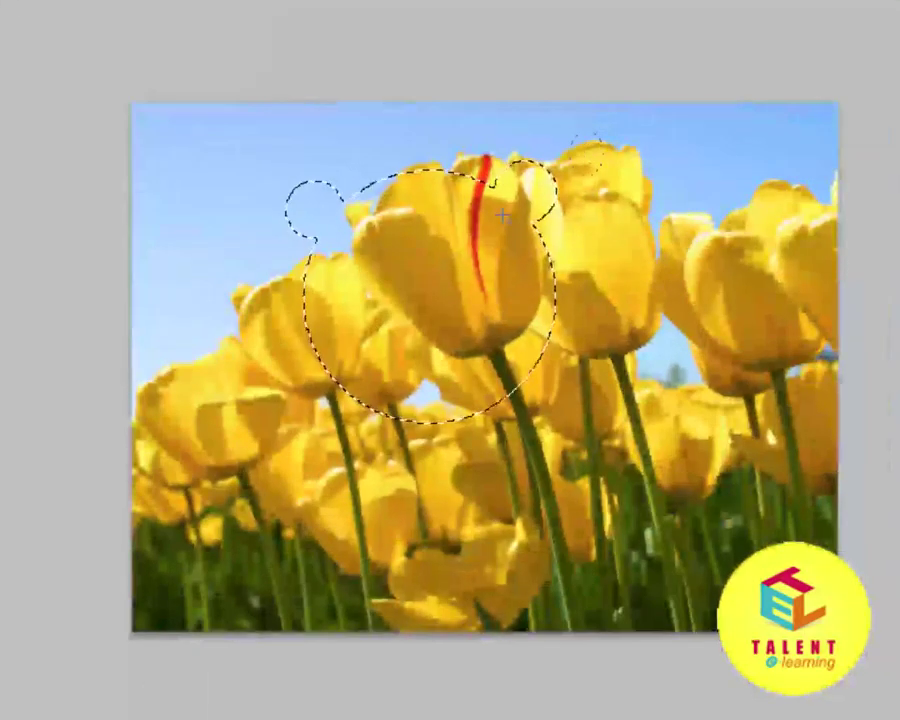
Step: Intersect and subtract ellipses until nothing remains, then dismiss the No pixels were selected warning
{"action": "left_click_drag", "start_coordinate": [502, 214], "coordinate": [356, 476]}
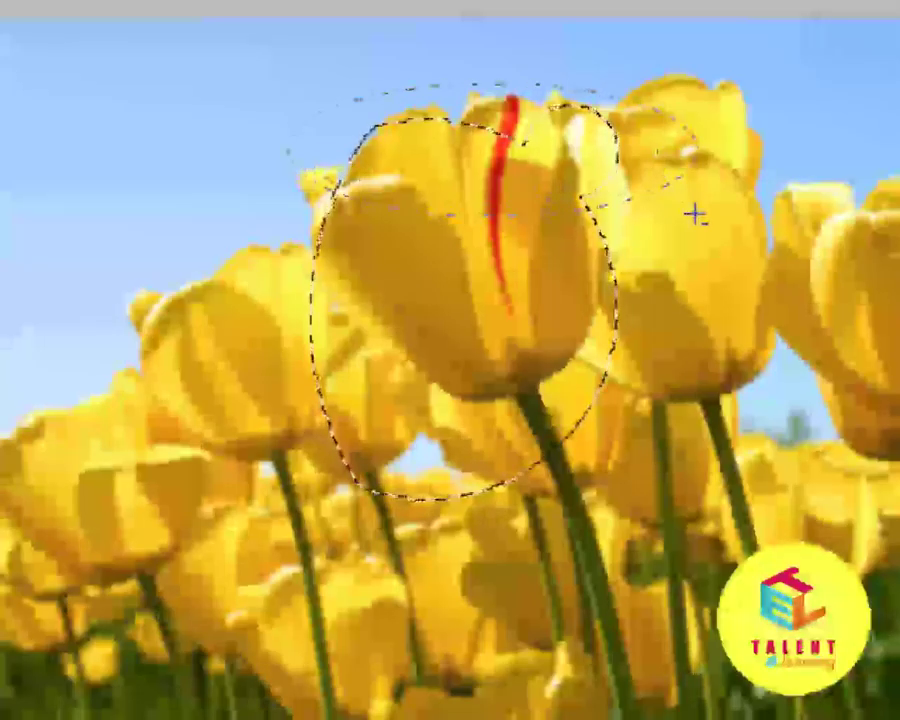
{"action": "left_click_drag", "start_coordinate": [695, 213], "coordinate": [692, 213]}
{"action": "mouse_move", "coordinate": [209, 133]}
{"action": "left_mouse_down"}
{"action": "mouse_move", "coordinate": [514, 305]}
{"action": "mouse_move", "coordinate": [747, 311]}
{"action": "mouse_move", "coordinate": [745, 244]}
{"action": "mouse_move", "coordinate": [722, 244]}
{"action": "left_mouse_up"}
{"action": "mouse_move", "coordinate": [420, 480]}
{"action": "left_mouse_down"}
{"action": "mouse_move", "coordinate": [420, 392]}
{"action": "mouse_move", "coordinate": [185, 466]}
{"action": "left_mouse_up"}
{"action": "mouse_move", "coordinate": [231, 301]}
{"action": "left_mouse_down"}
{"action": "mouse_move", "coordinate": [382, 301]}
{"action": "mouse_move", "coordinate": [250, 352]}
{"action": "left_mouse_up"}
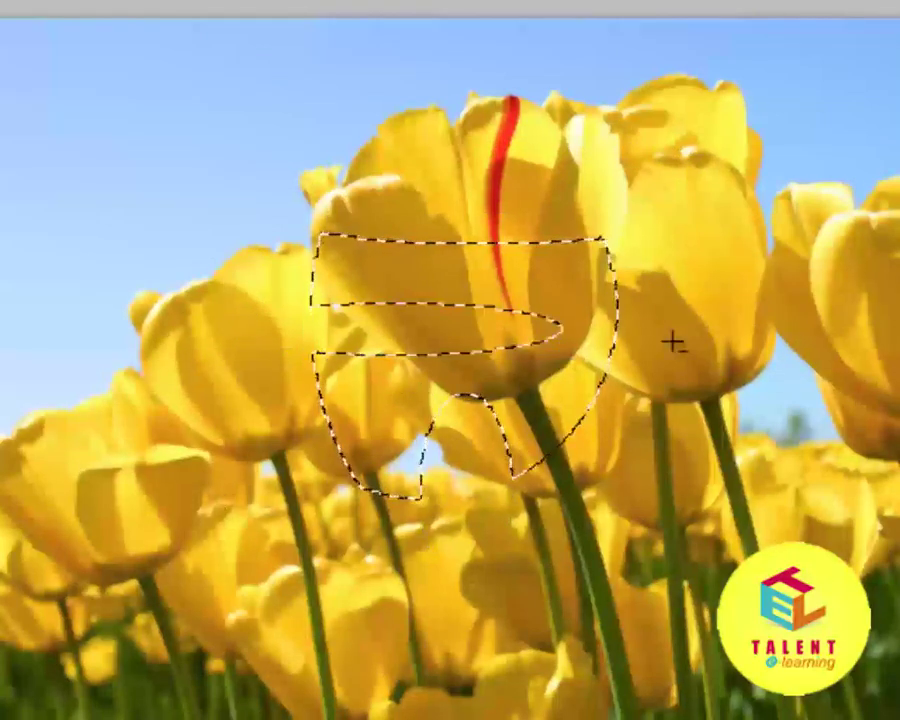
{"action": "left_click_drag", "start_coordinate": [165, 165], "coordinate": [727, 412]}
{"action": "left_click", "coordinate": [672, 160]}
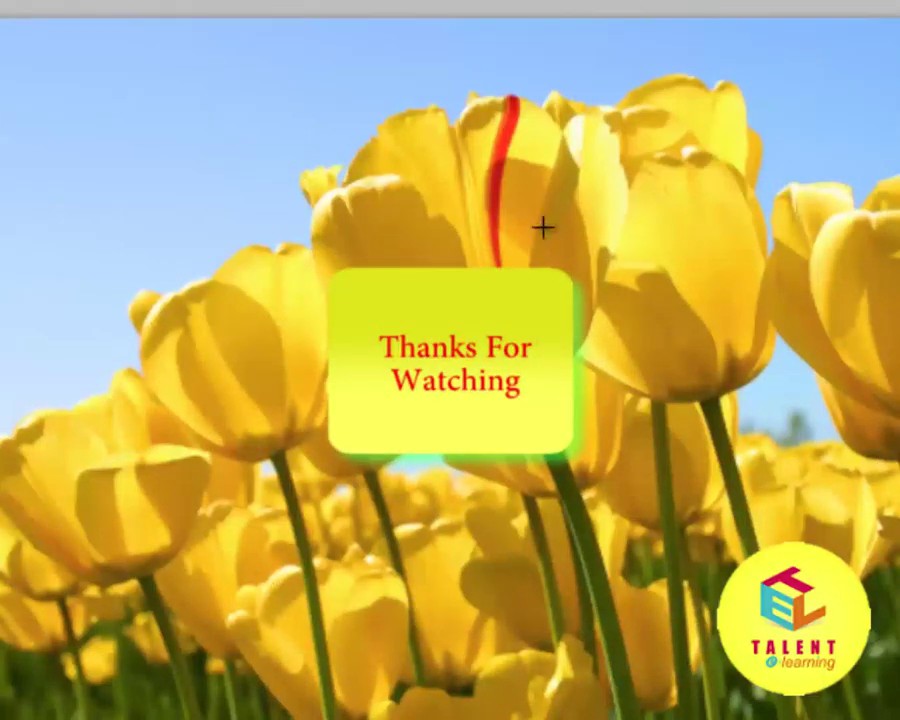